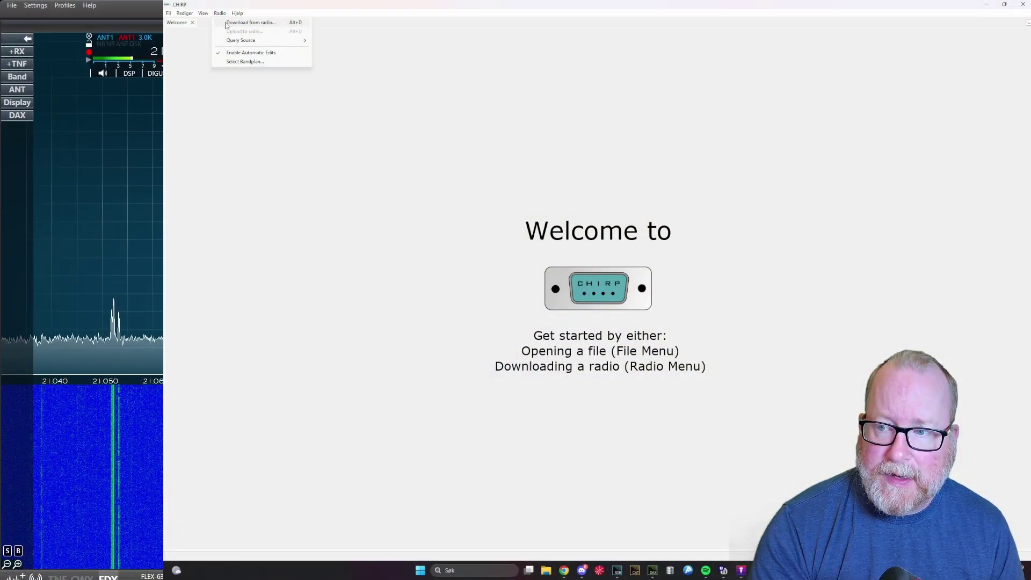
- Download the memories from the AnyTone 778UV (+ VOX) through the Prolific serial port COM15, accepting the experimental driver risk
left_click(226, 25)
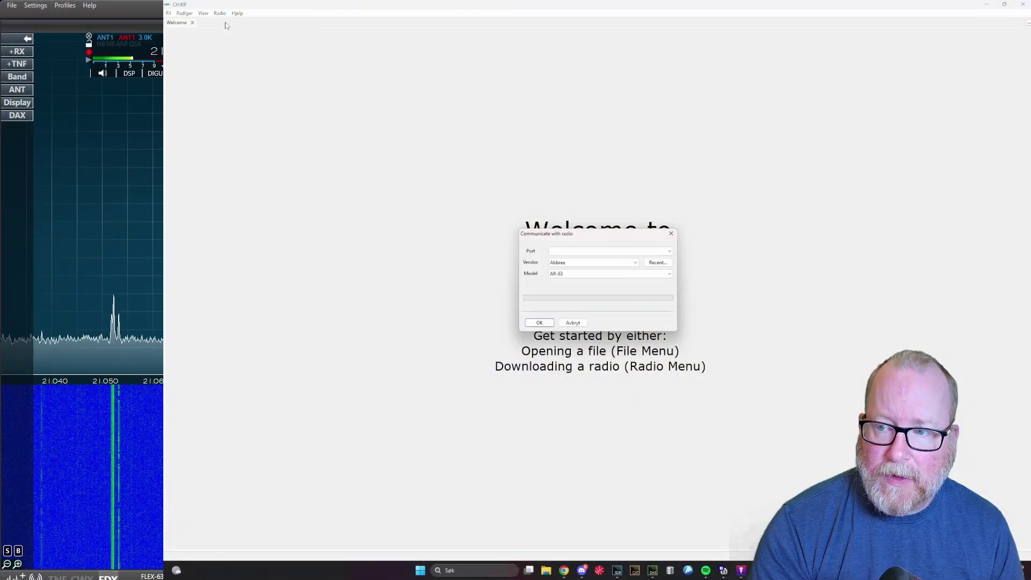
left_click(655, 255)
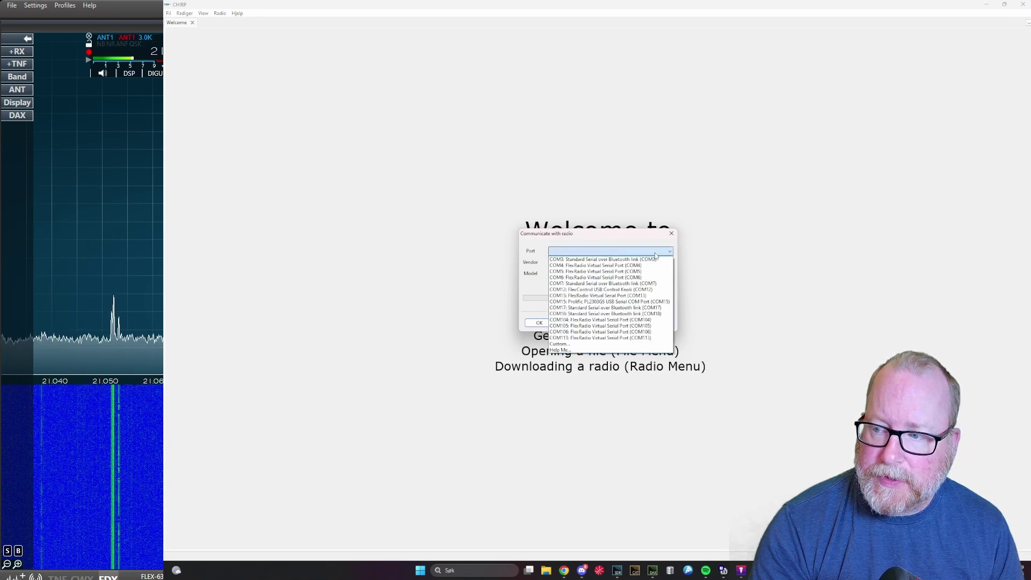
left_click(622, 302)
left_click(612, 262)
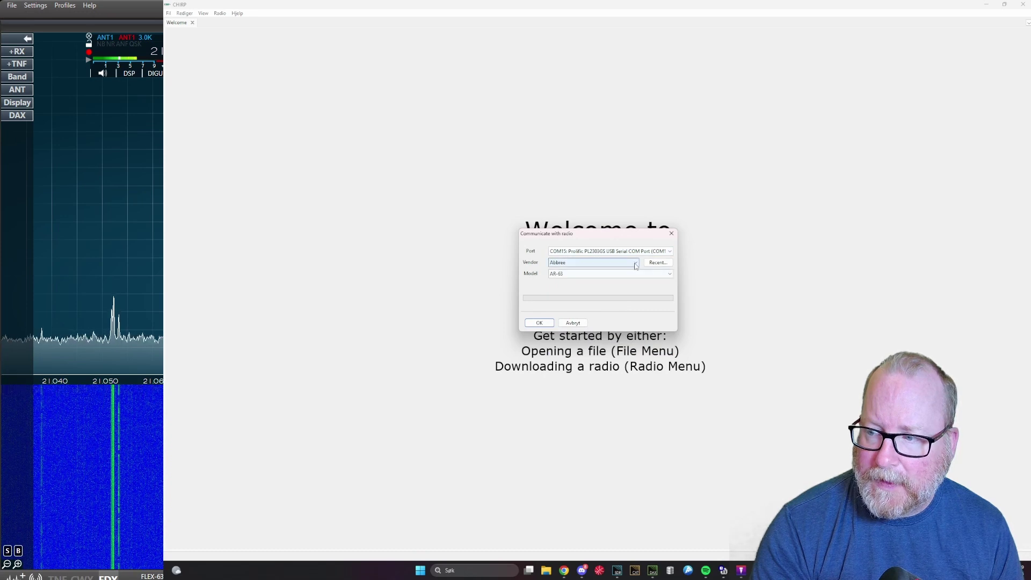
left_click(611, 290)
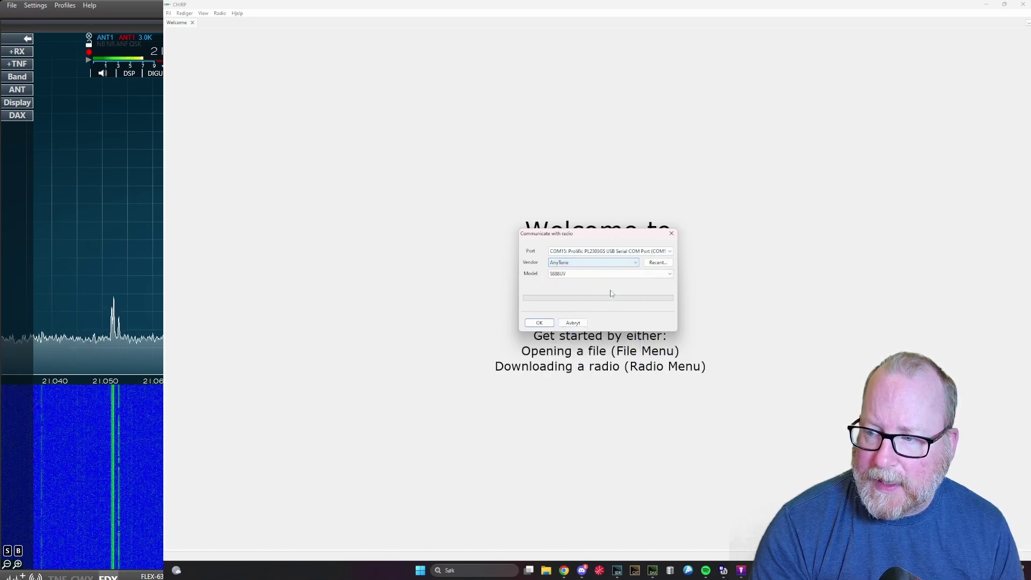
left_click(612, 275)
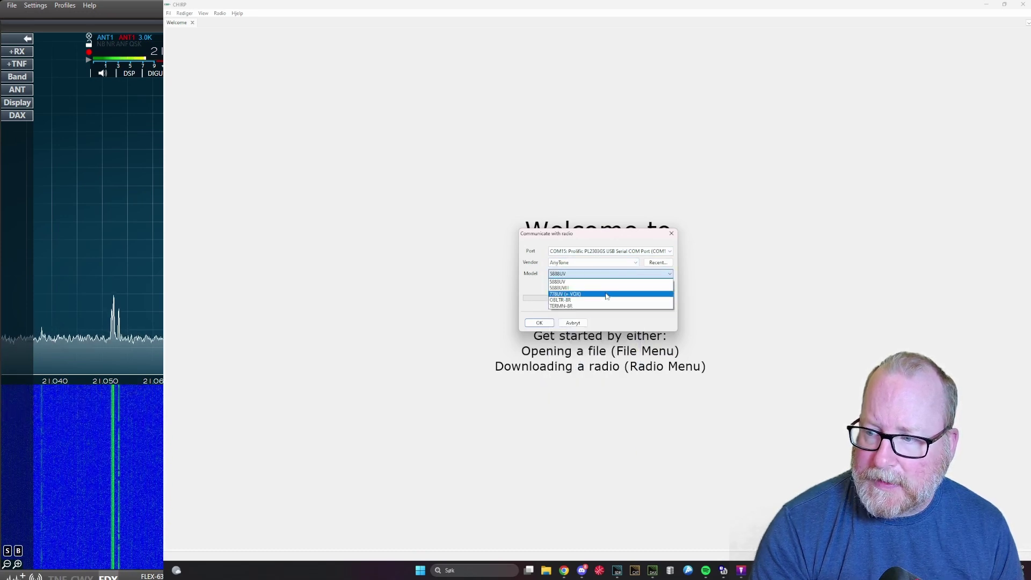
left_click(608, 294)
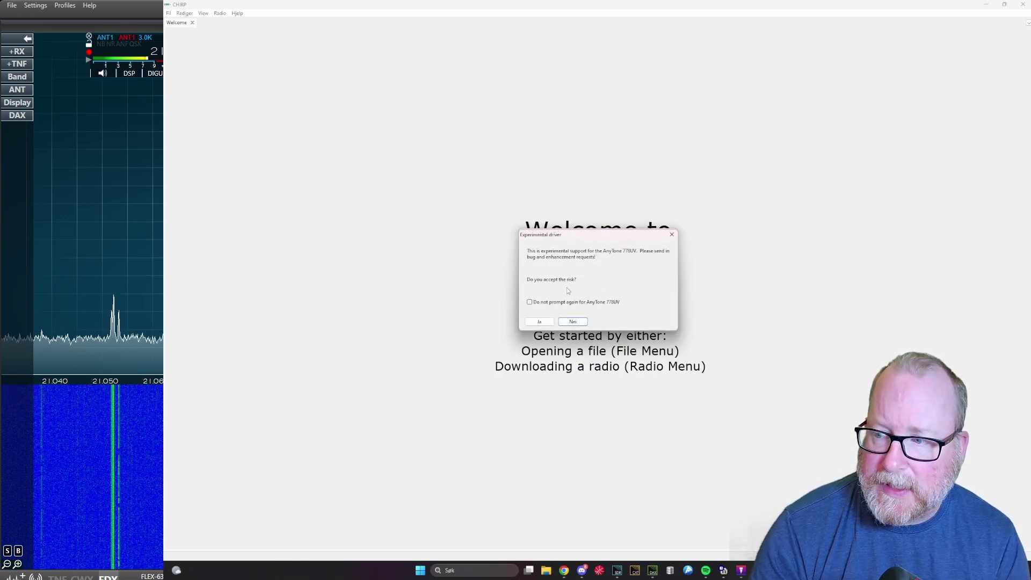
left_click(540, 322)
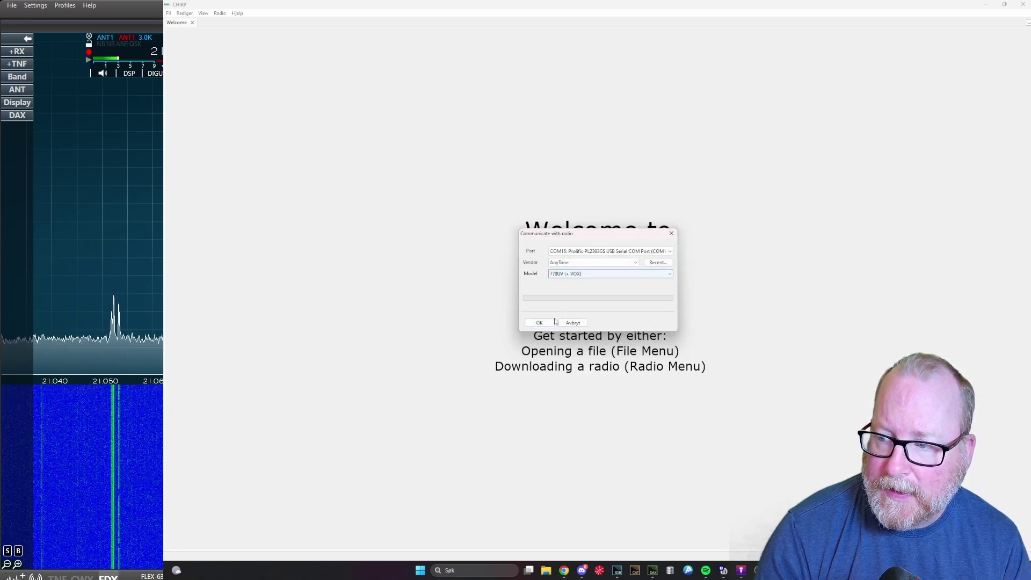
left_click(542, 323)
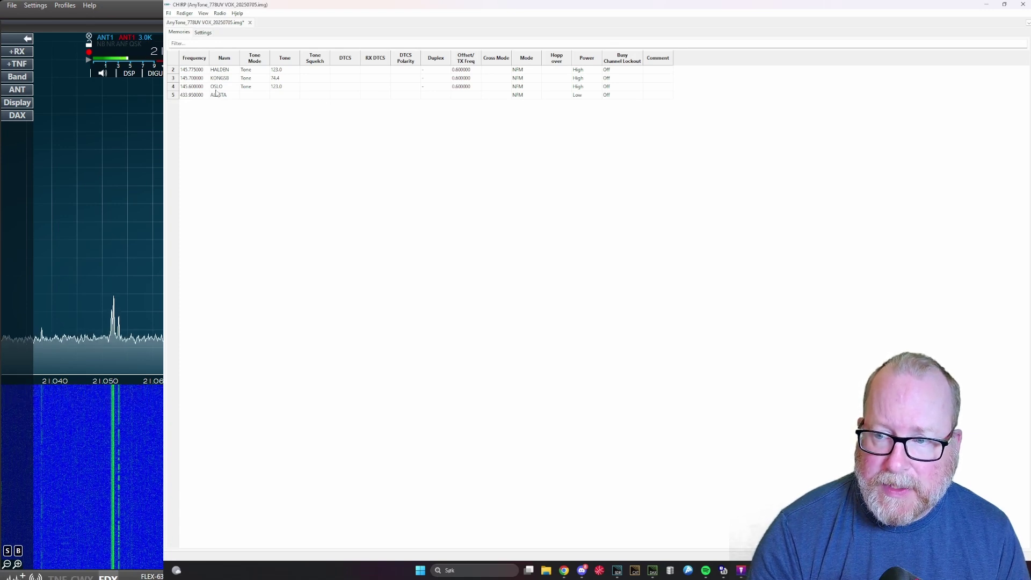
- Add a channel in memory row 6 with frequency 145.625 and the name Horten
left_click(189, 112)
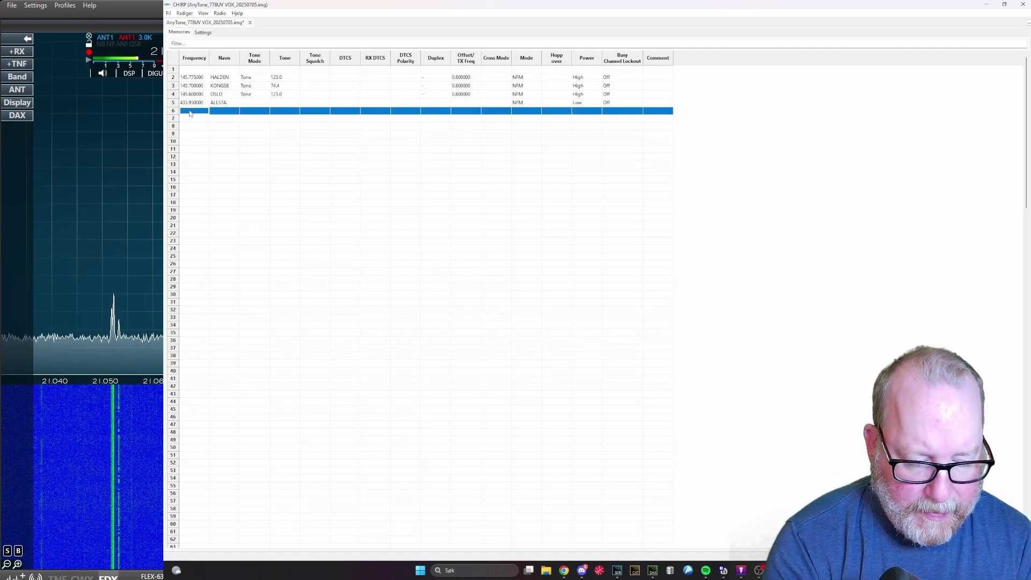
type("145.625")
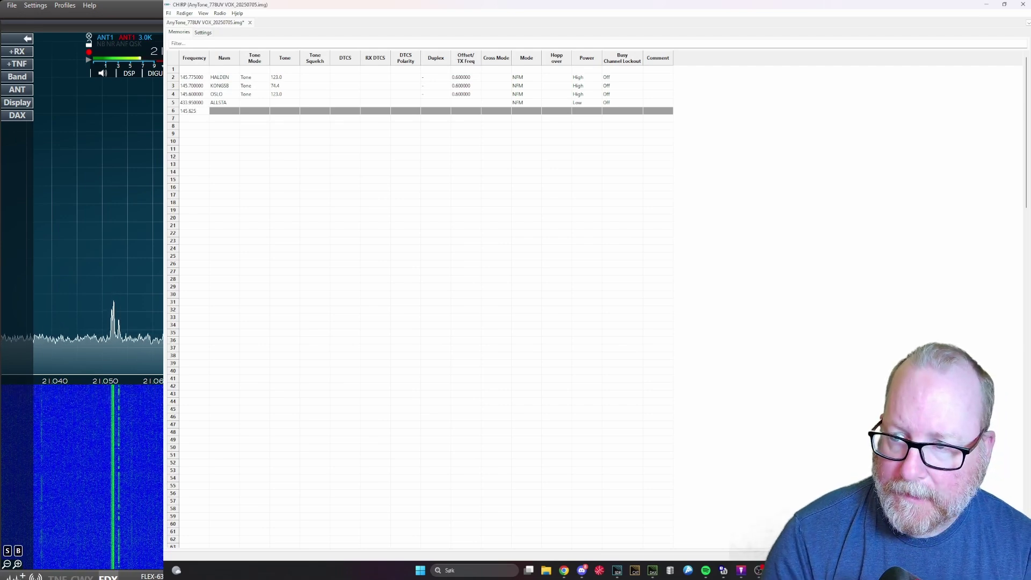
key("Tab")
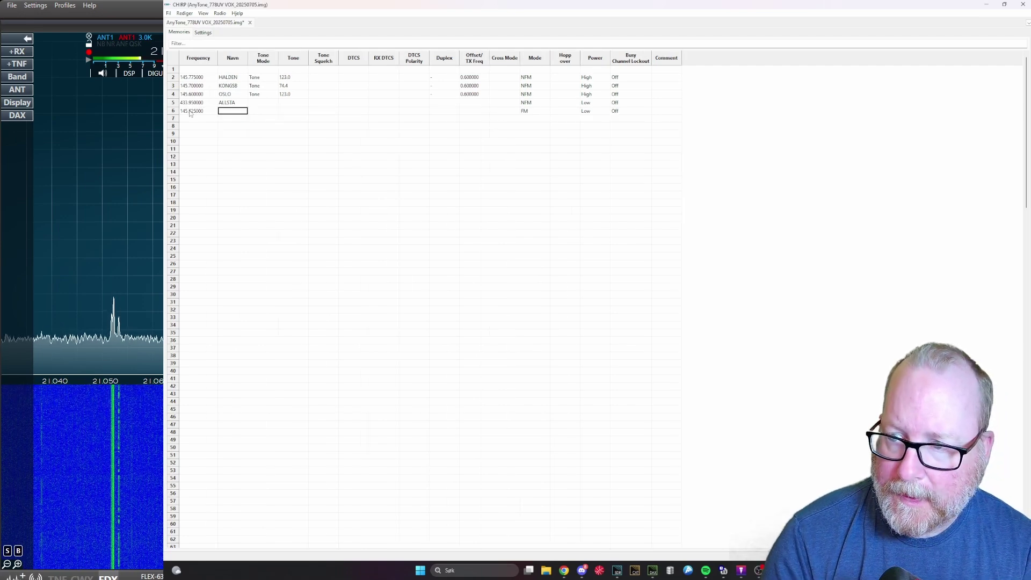
type("Horten")
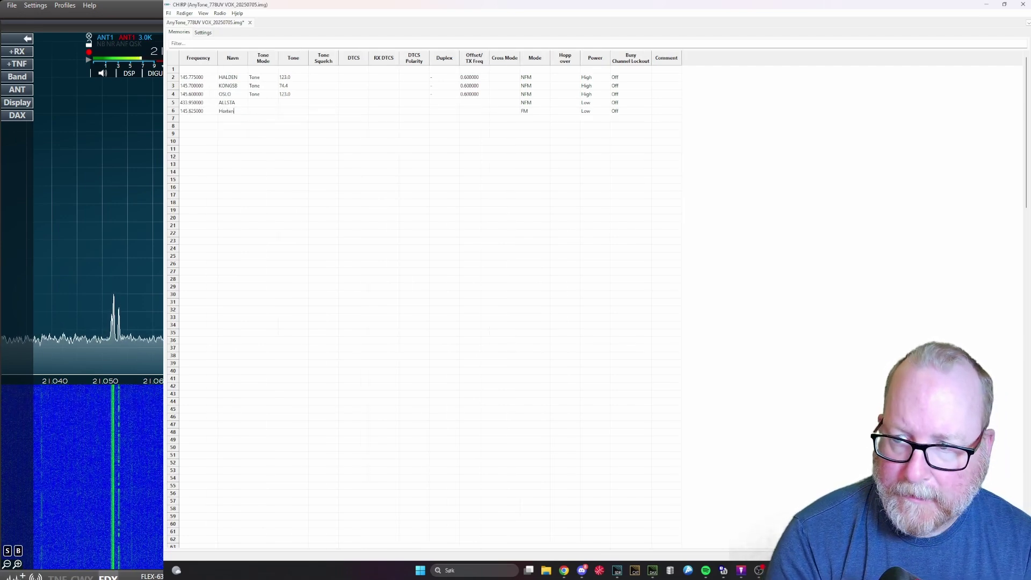
key("Tab")
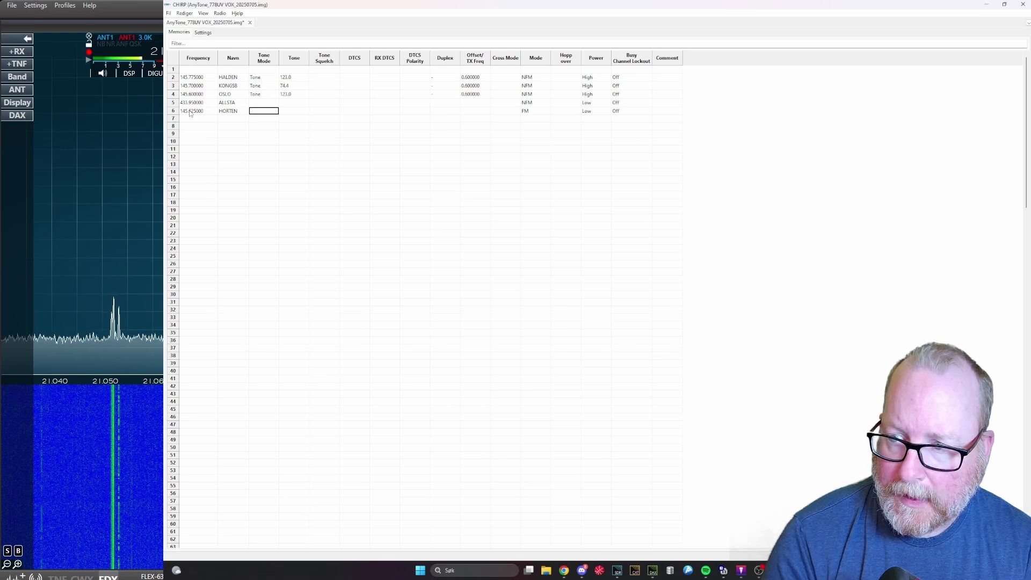
- Set the HORTEN channel's tone mode to Tone and its tone frequency to 74.4
left_click(274, 111)
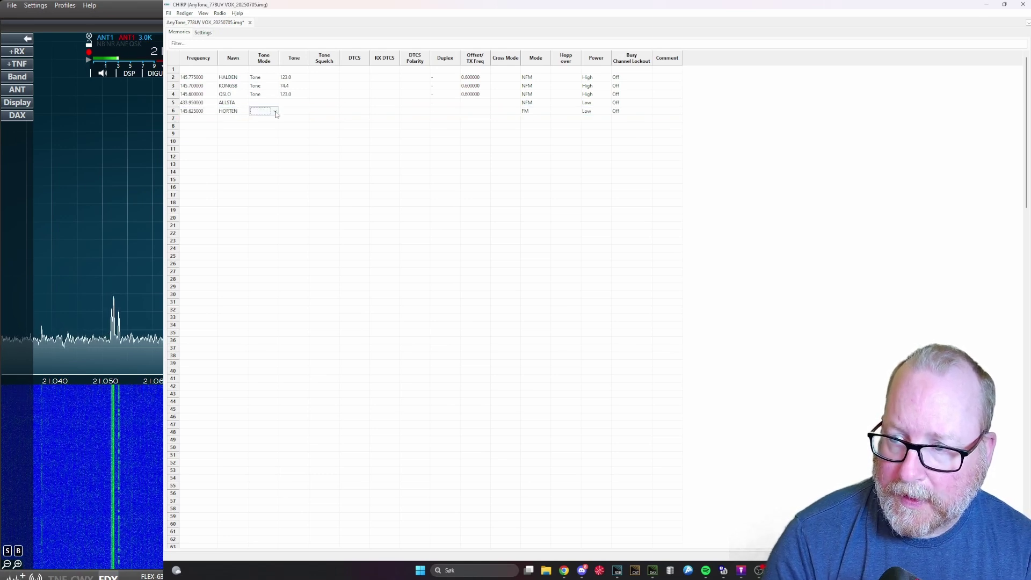
left_click(276, 112)
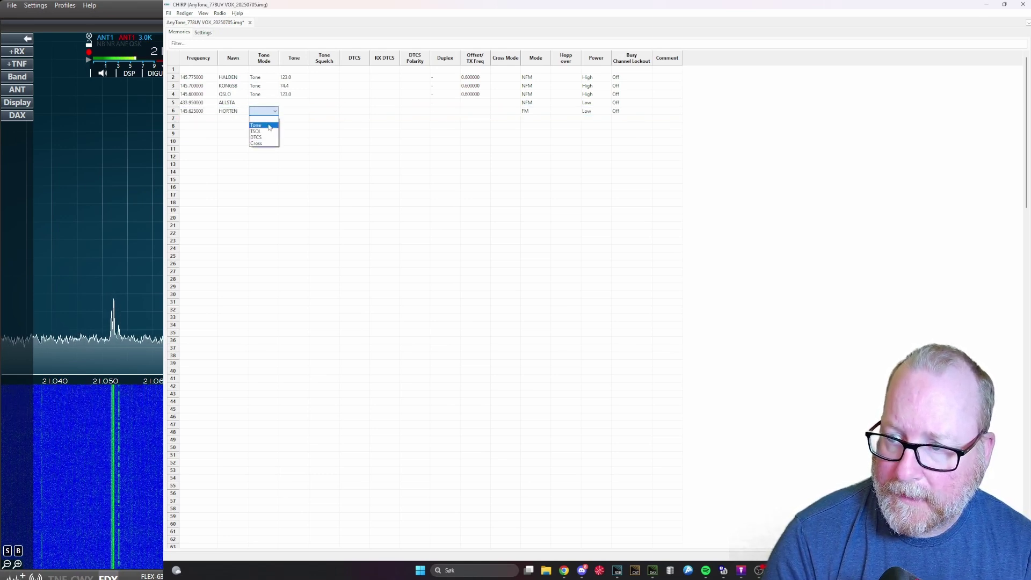
left_click(269, 121)
left_click(289, 113)
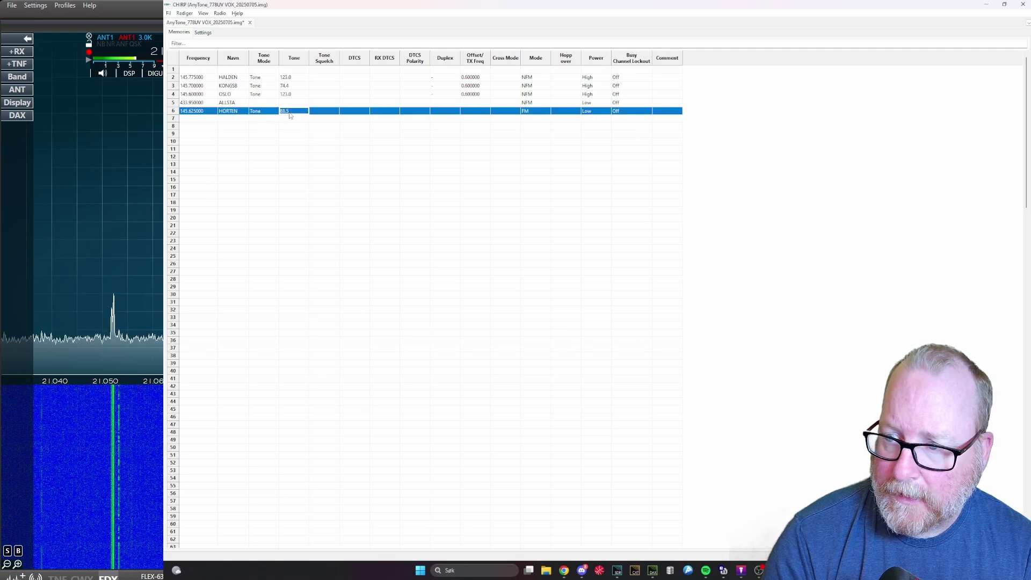
left_click(289, 113)
left_click(290, 112)
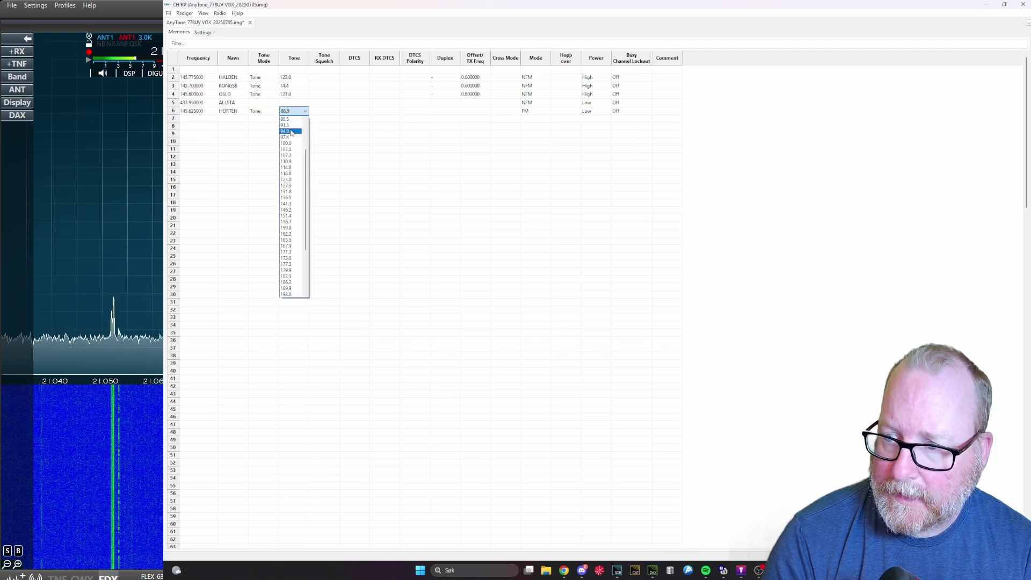
scroll(291, 133, "up", 2)
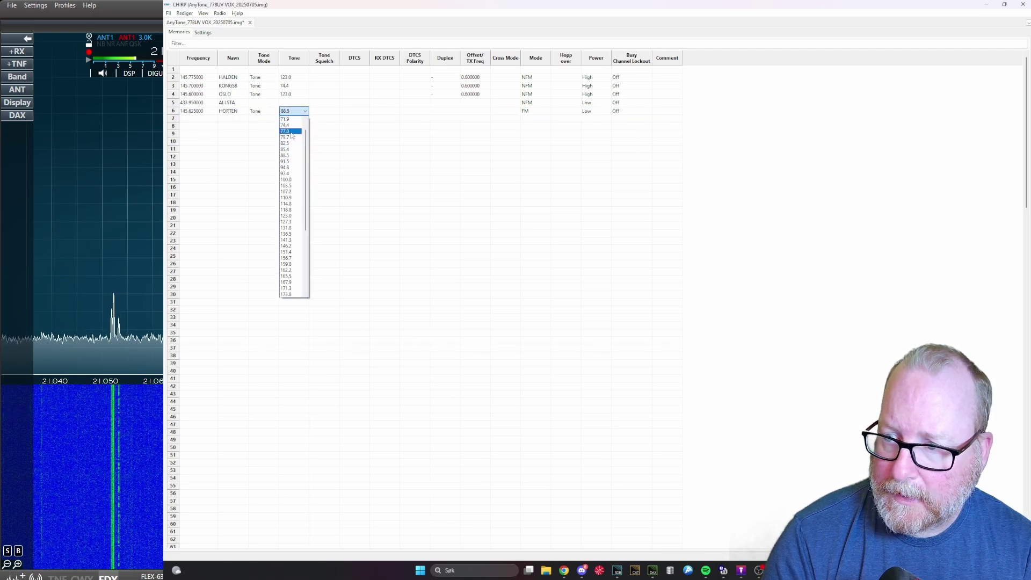
left_click(289, 125)
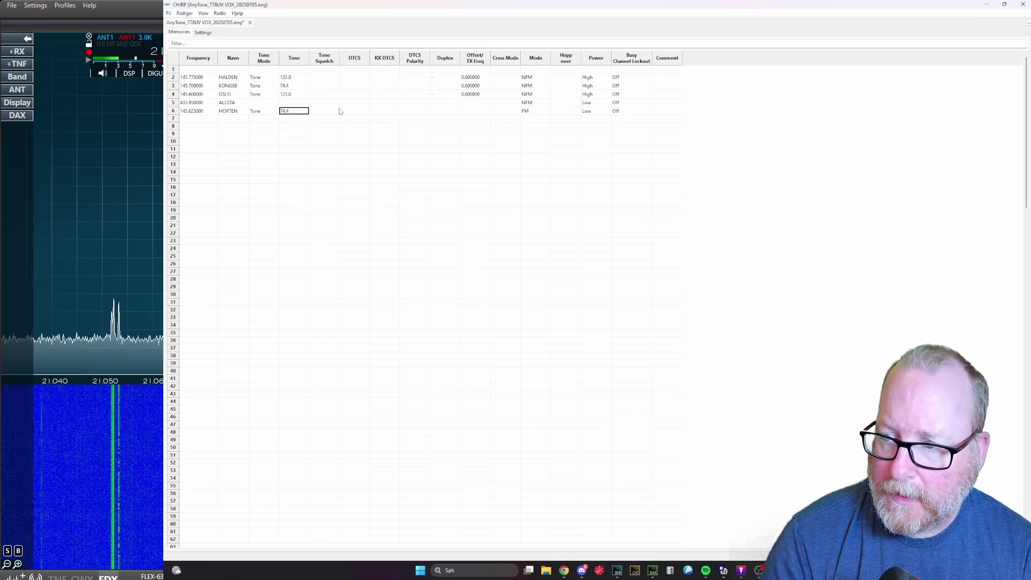
- Set the HORTEN channel's duplex to negative (-)
left_click(438, 114)
left_click(438, 114)
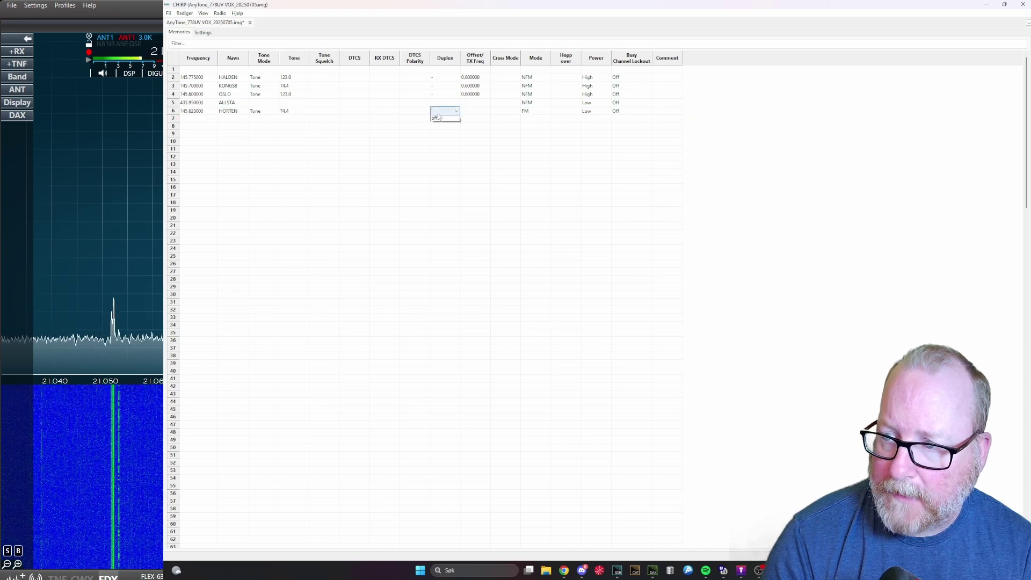
left_click(437, 131)
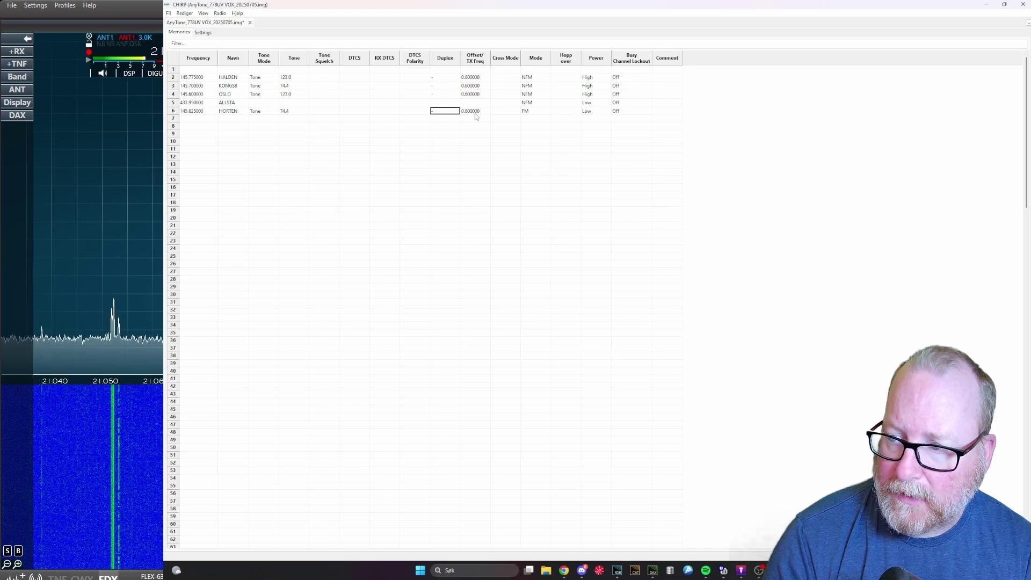
- Set the HORTEN channel's mode to NFM and its power to High
left_click(528, 111)
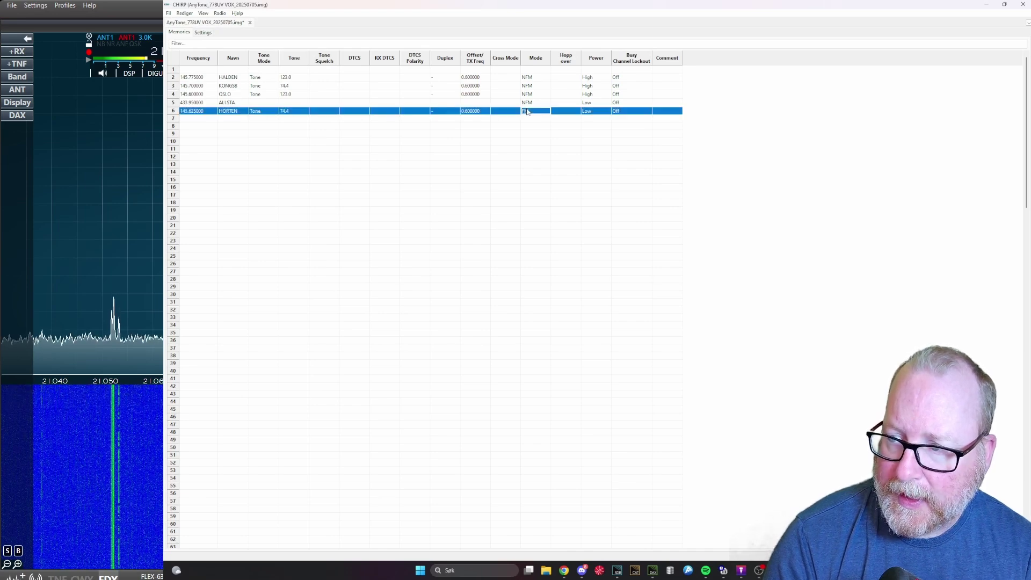
left_click(531, 111)
left_click(532, 112)
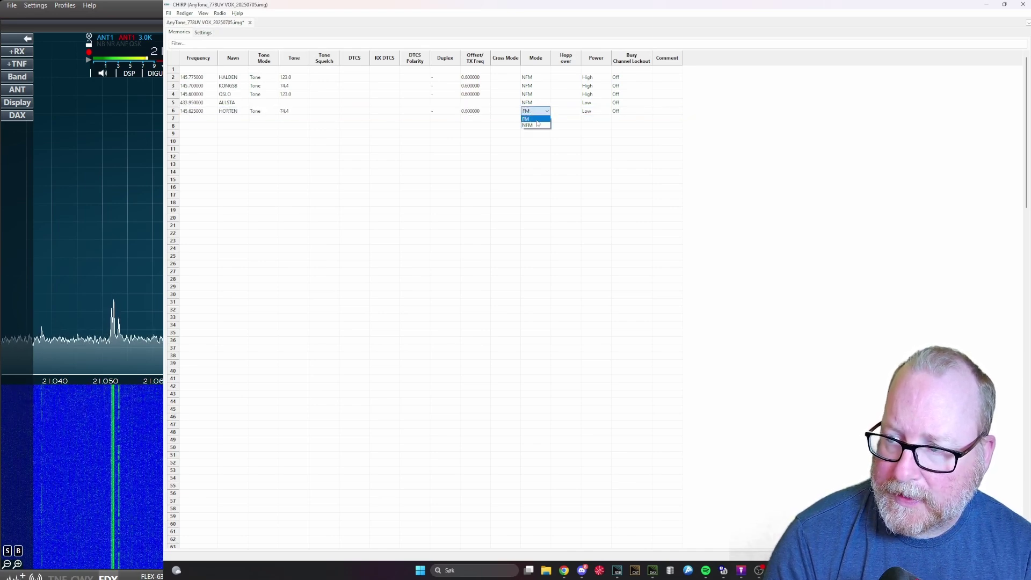
left_click(537, 125)
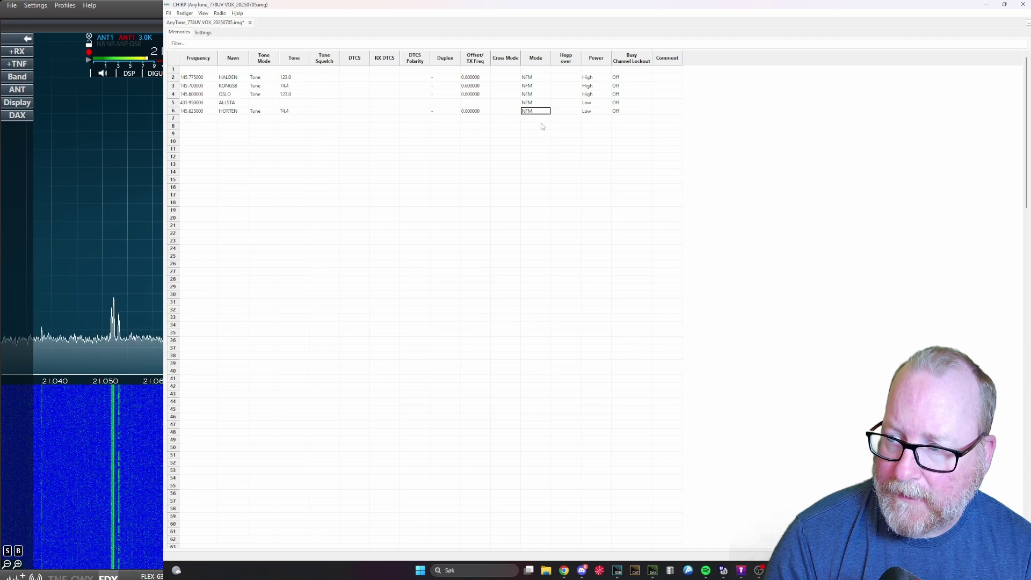
left_click(592, 114)
left_click(593, 113)
left_click(594, 111)
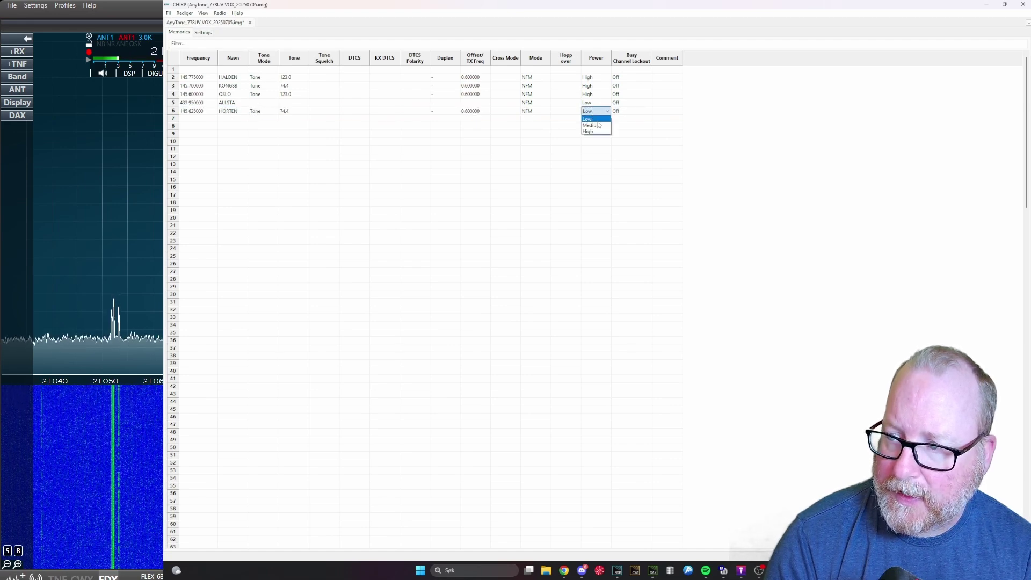
left_click(597, 132)
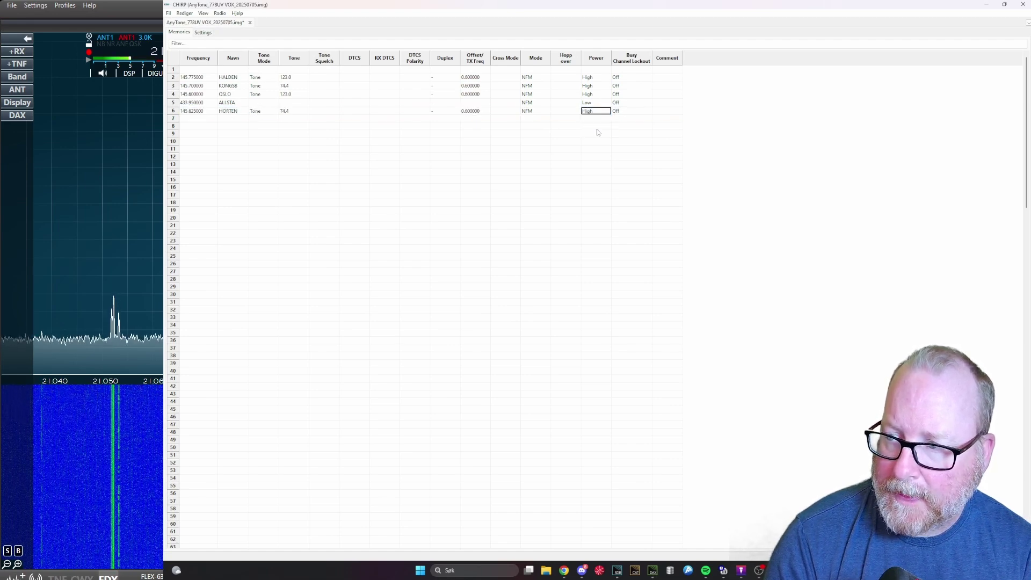
- Add a channel in memory row 7 with frequency 145.500 and the name 2MCALL
left_click(194, 117)
left_click(195, 119)
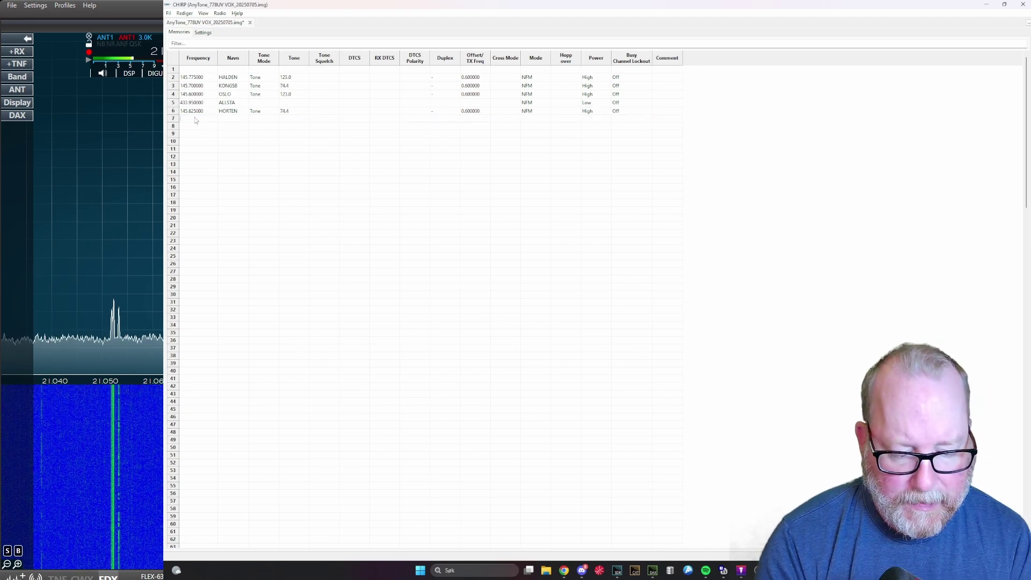
type("14")
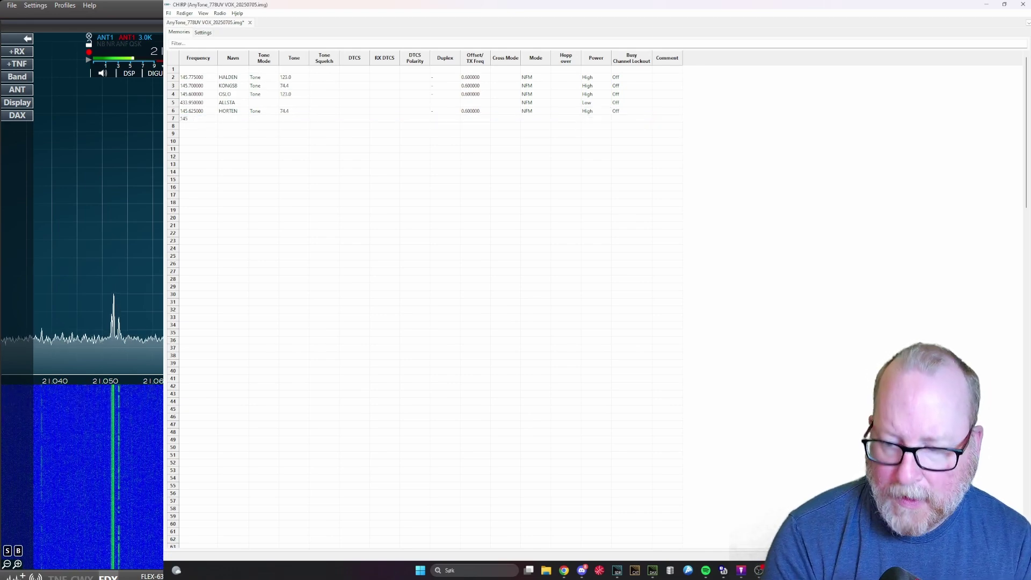
type("5")
type(".59")
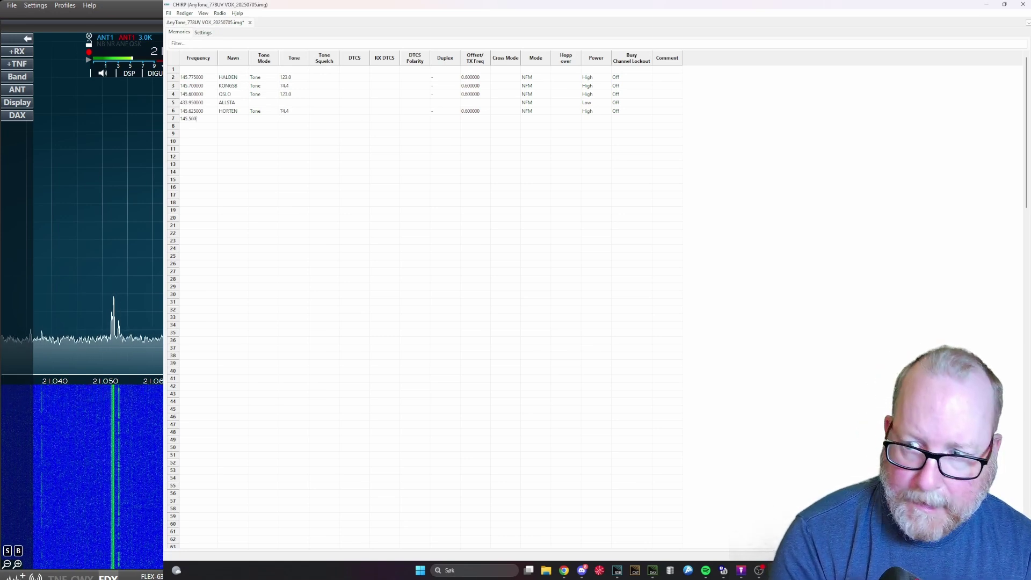
key("Tab")
type("2")
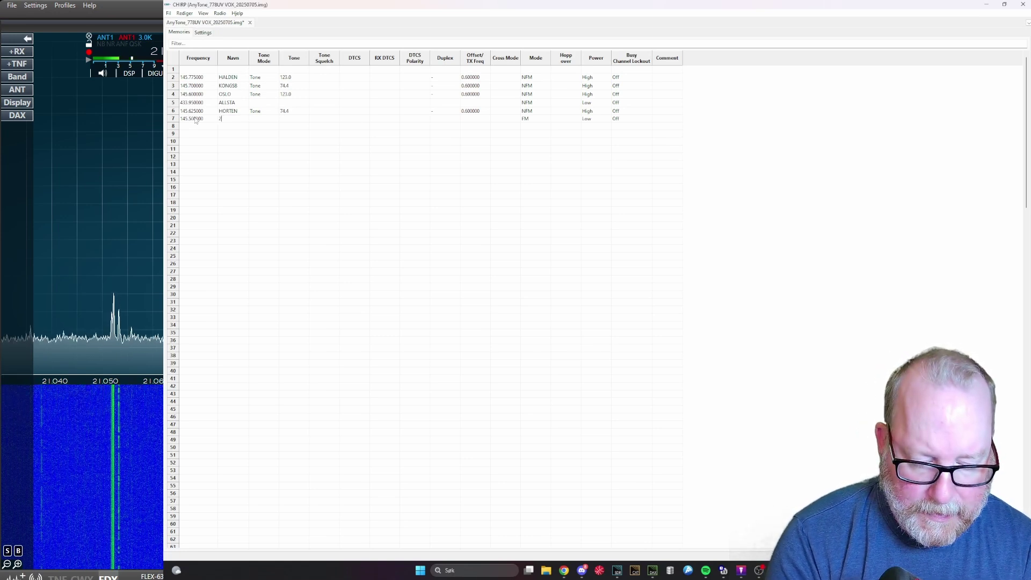
type("MCALL")
key("Tab")
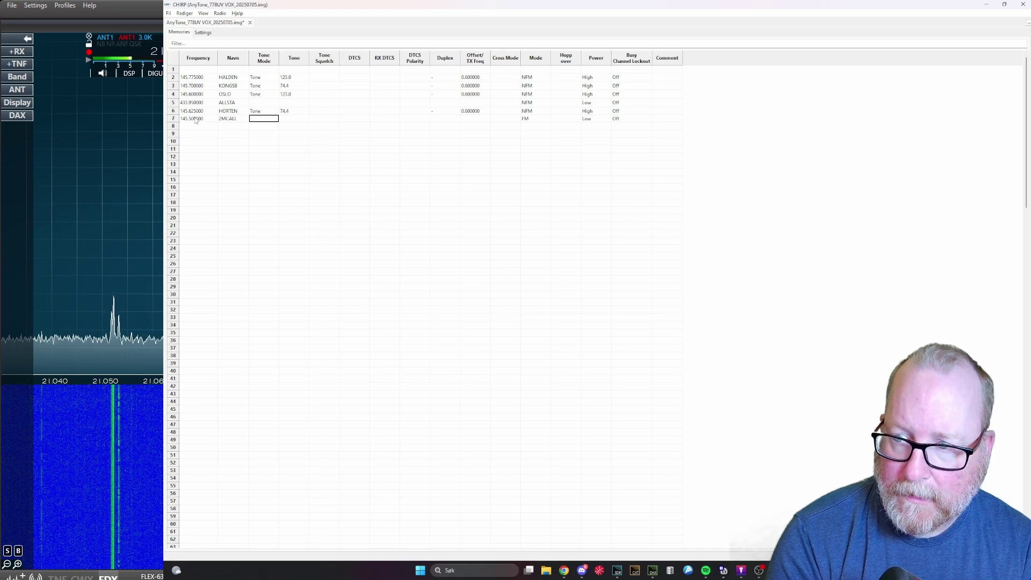
- Set the 2MCALL channel's mode to NFM, leaving its tone and duplex fields empty
key("Tab")
key("Tab")
key("Tab")
key("Tab")
key("Tab")
key("Tab")
key("Tab")
key("Tab")
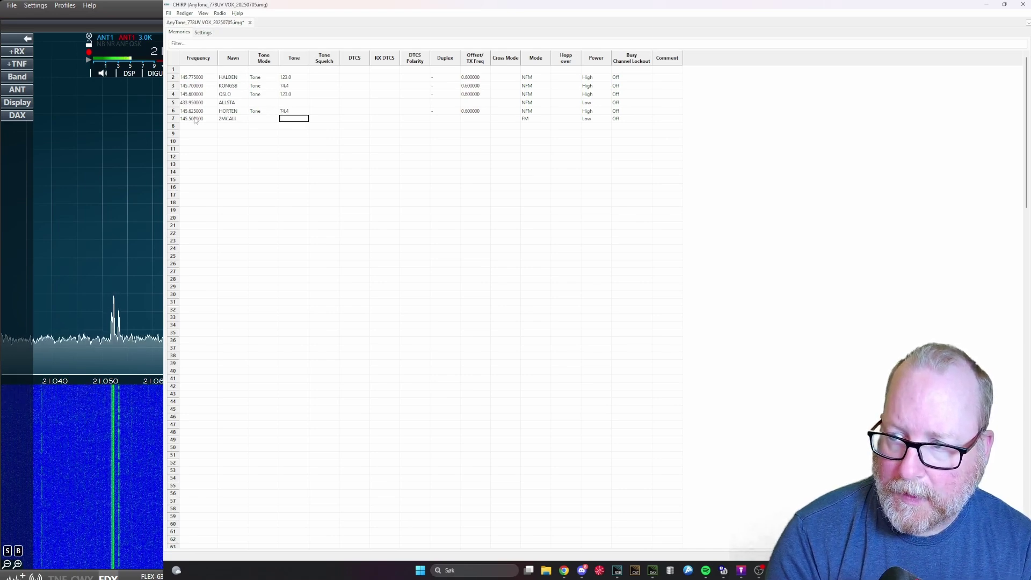
key("Tab")
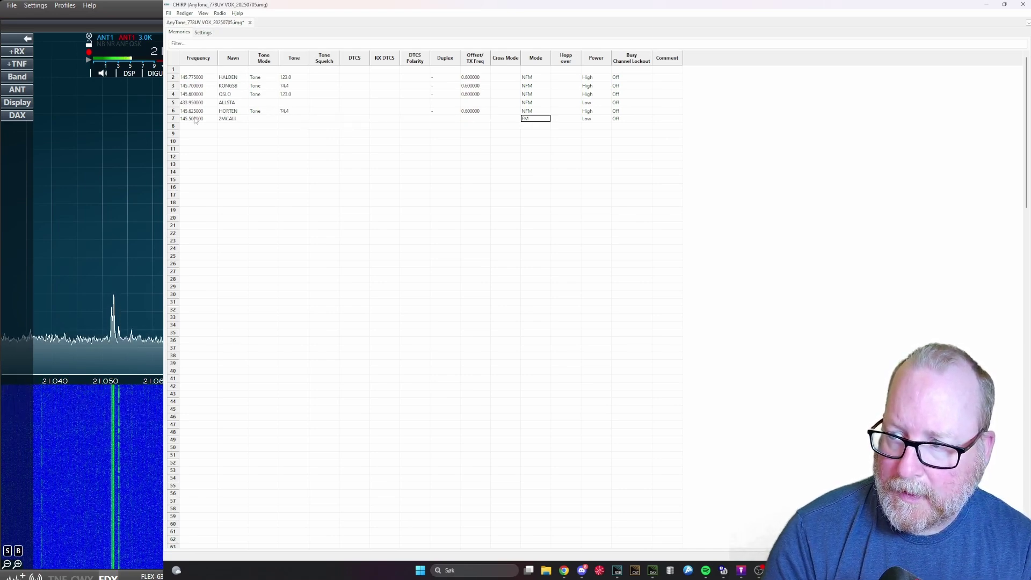
left_click(537, 119)
left_click(534, 133)
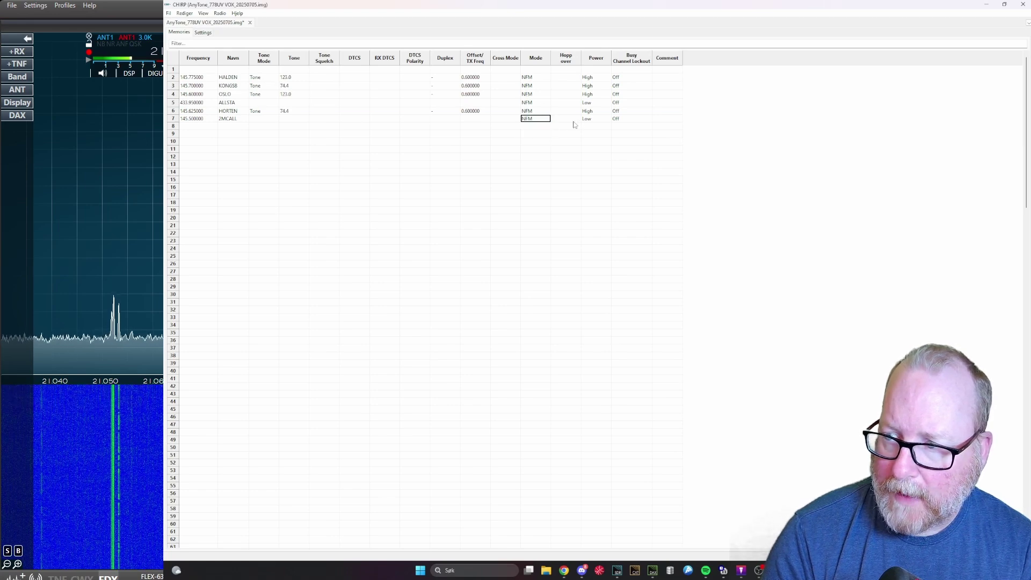
- Set the 2MCALL channel's power to High
left_click(594, 119)
left_click(594, 119)
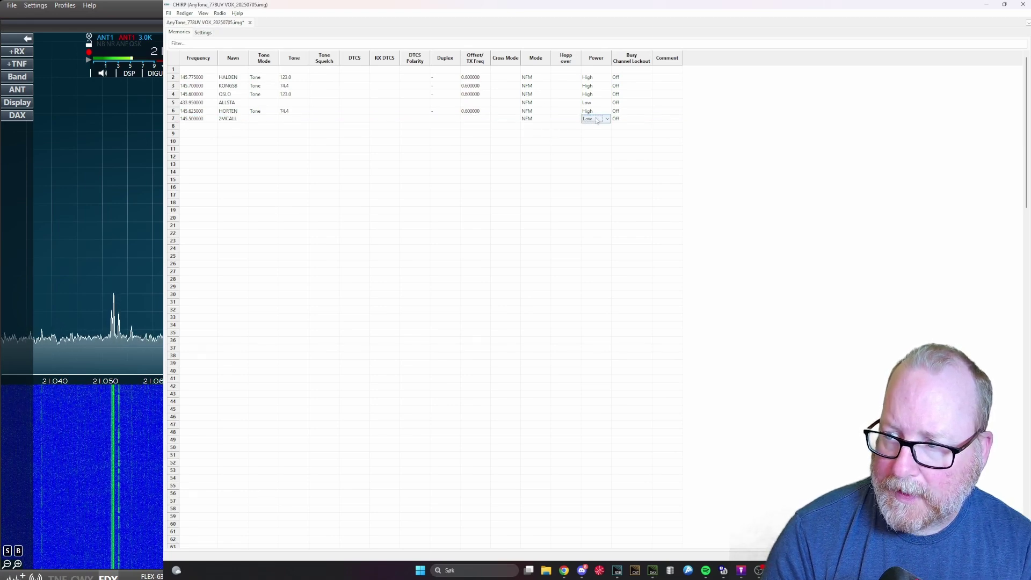
left_click(595, 119)
left_click(598, 137)
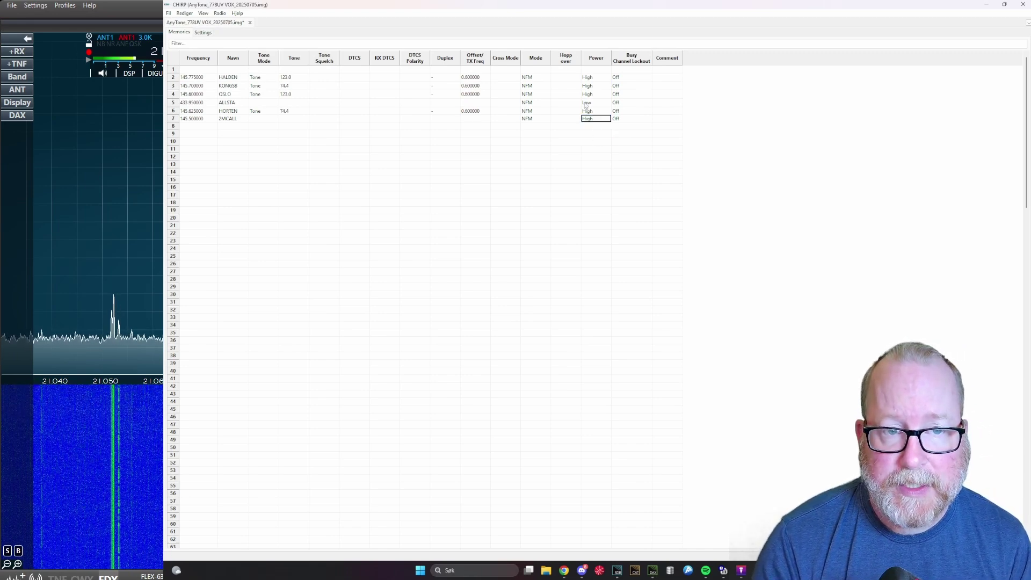
- Review the radio's function setup, including the frequency step, and its key assignment settings
left_click(205, 32)
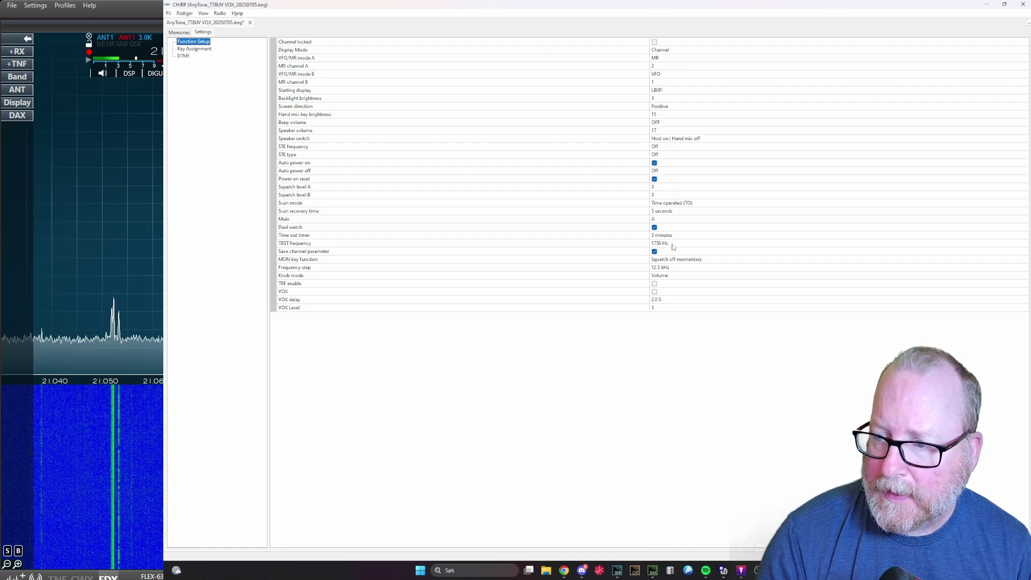
left_click(665, 267)
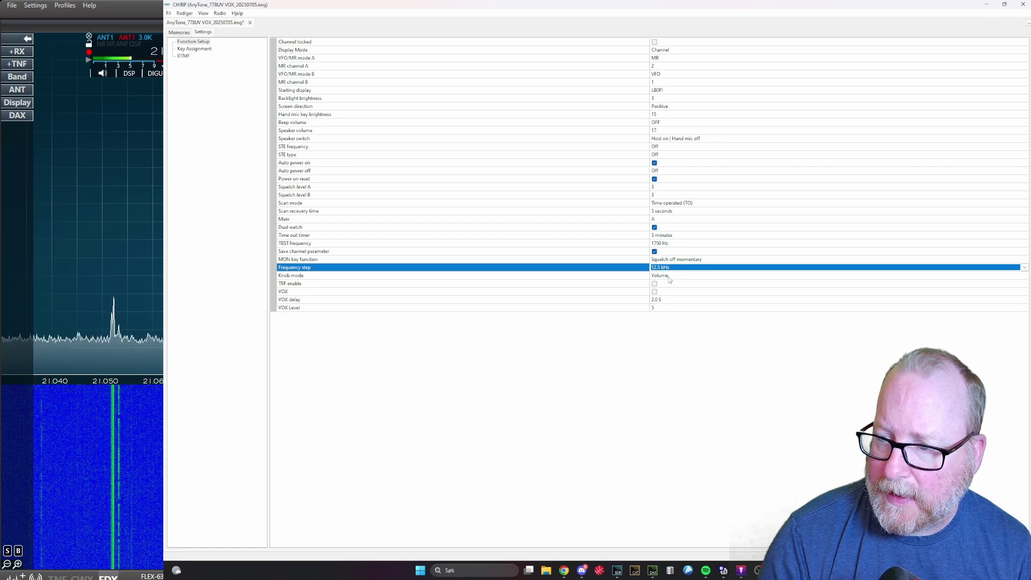
left_click(190, 49)
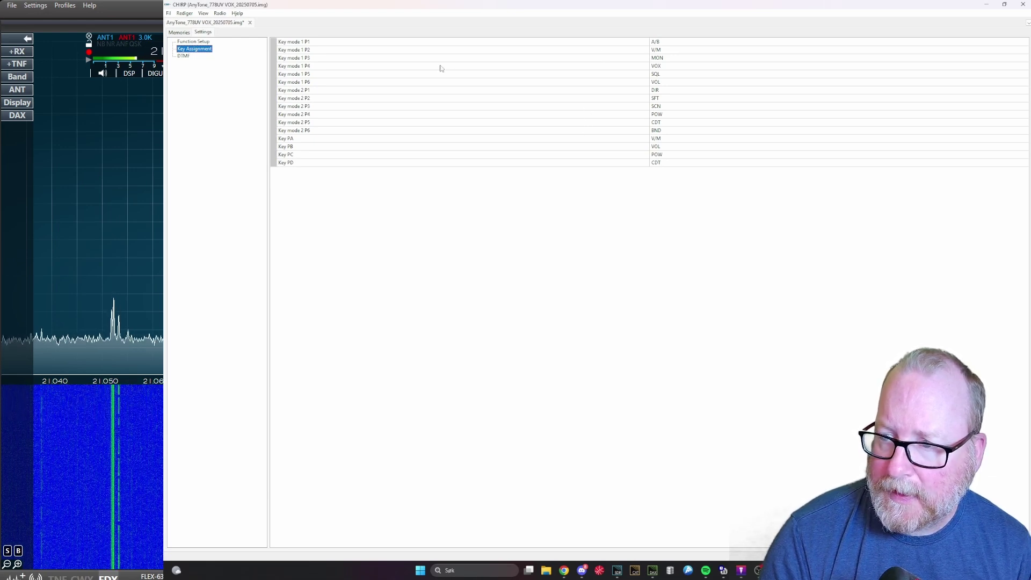
- Upload the edited channel list to the AnyTone 778UV VOX over port COM15
left_click(220, 14)
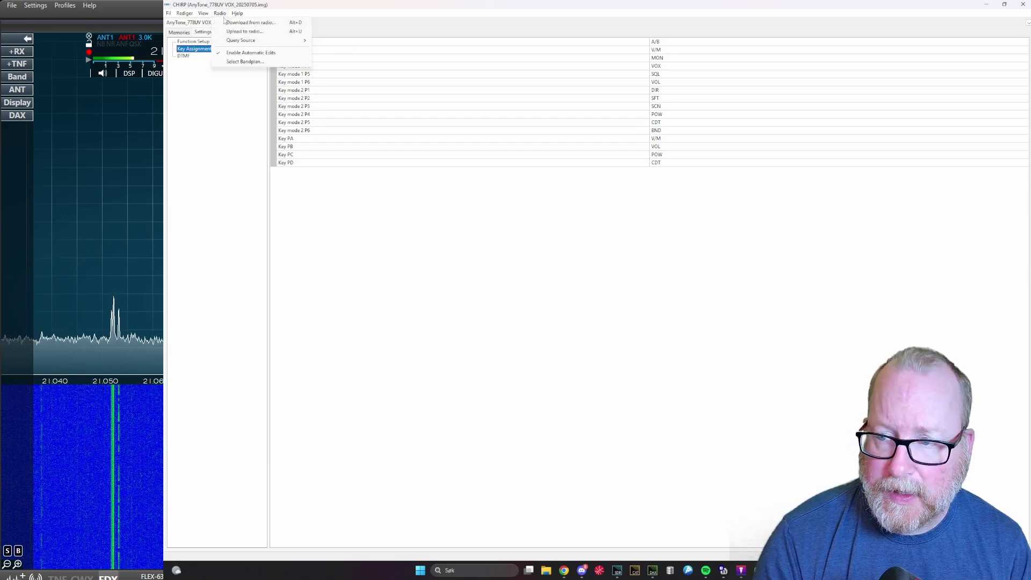
left_click(244, 31)
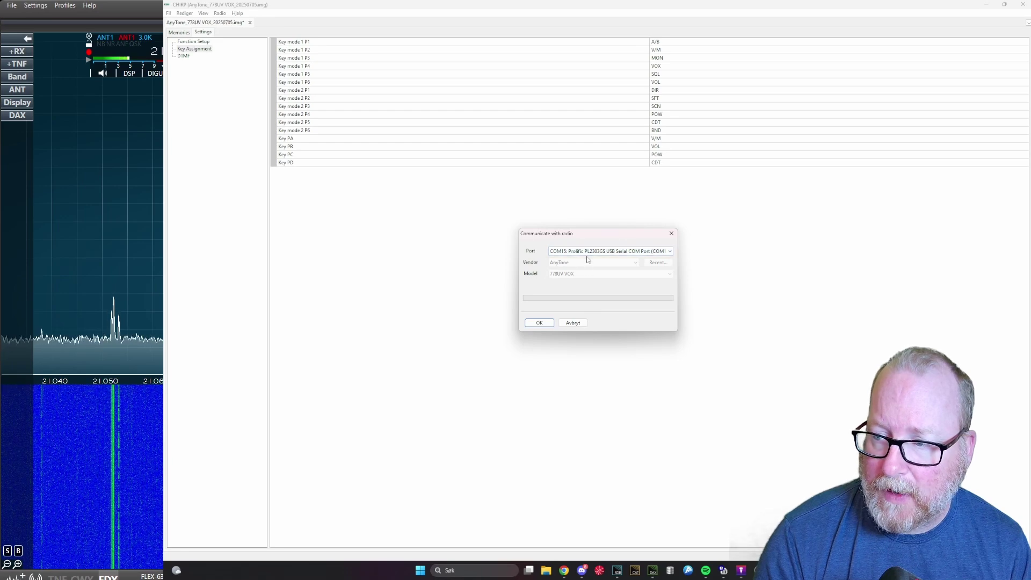
left_click(546, 325)
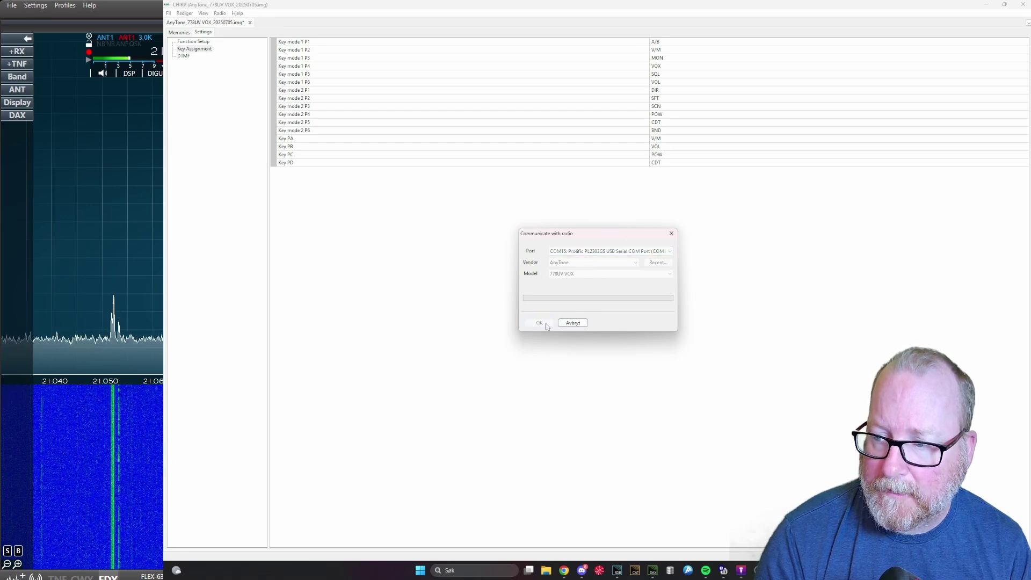